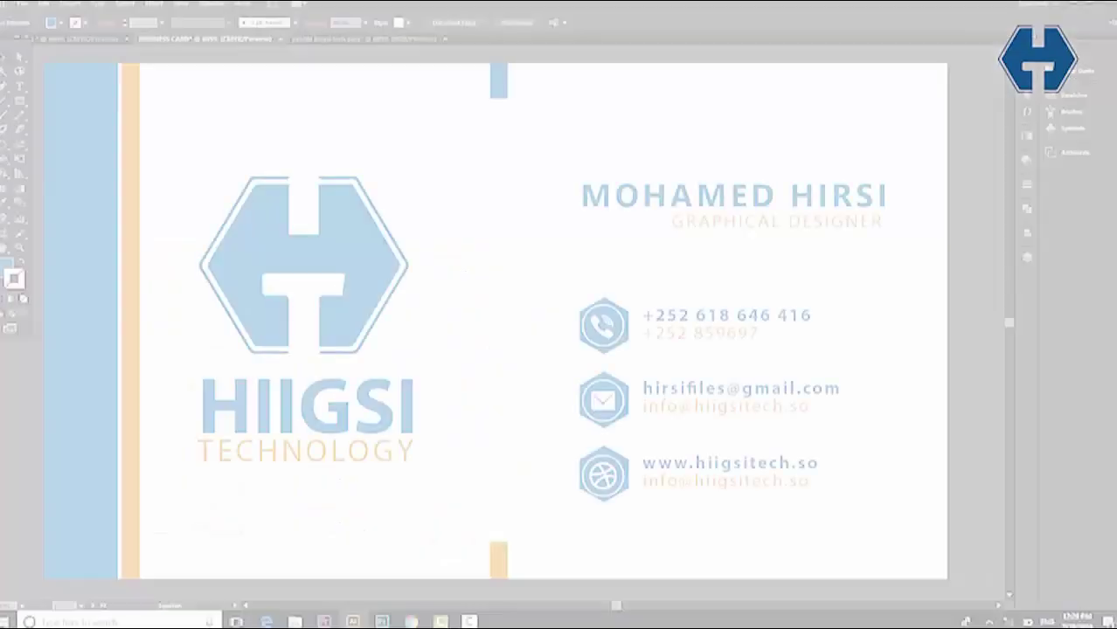
scroll(727, 491, right, 3)
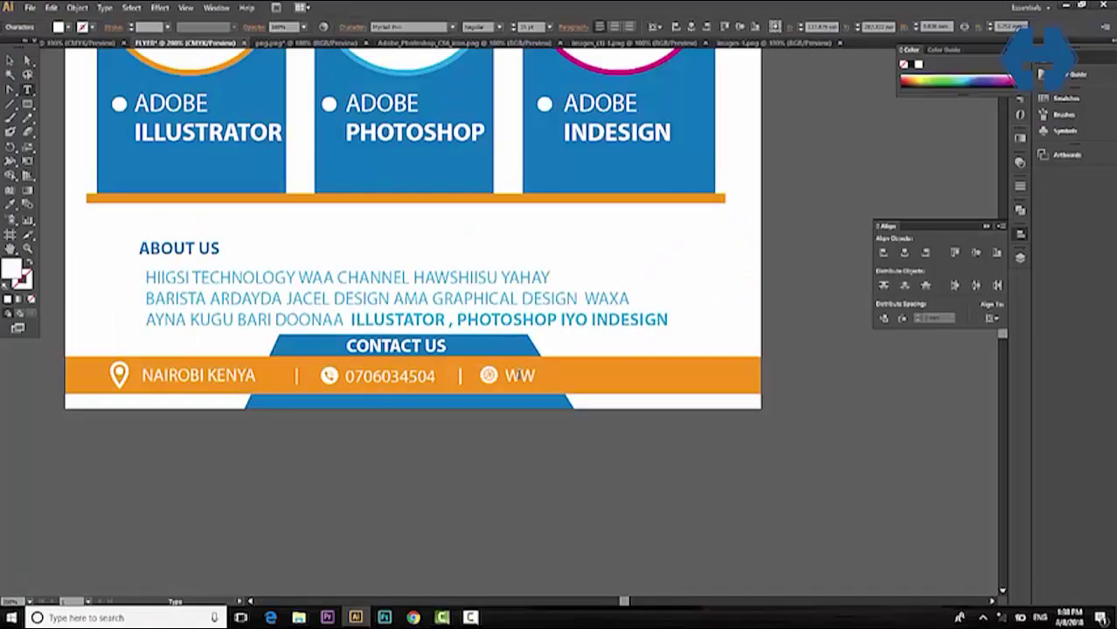
text(.HIIGSITECH.SO)
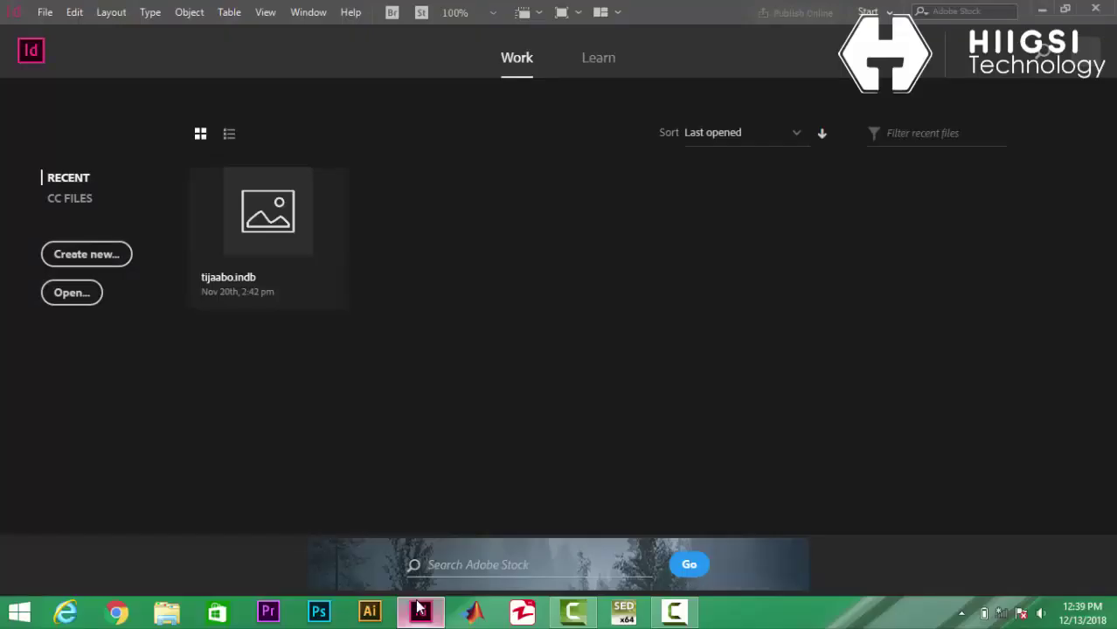
Create a new blank InDesign document with the default settings.
click(87, 254)
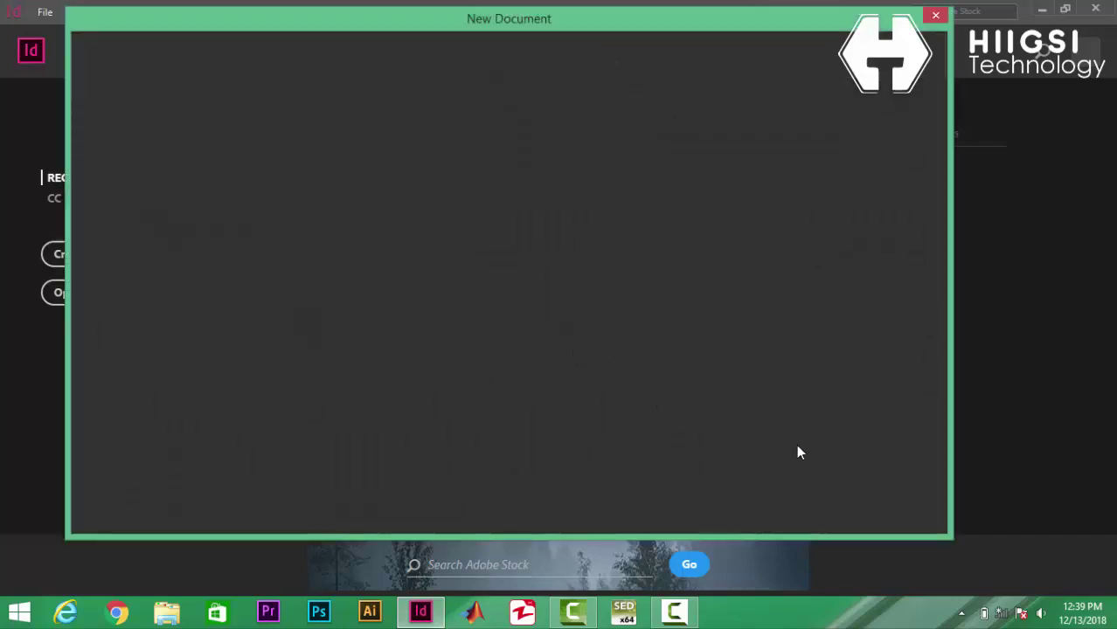
click(846, 510)
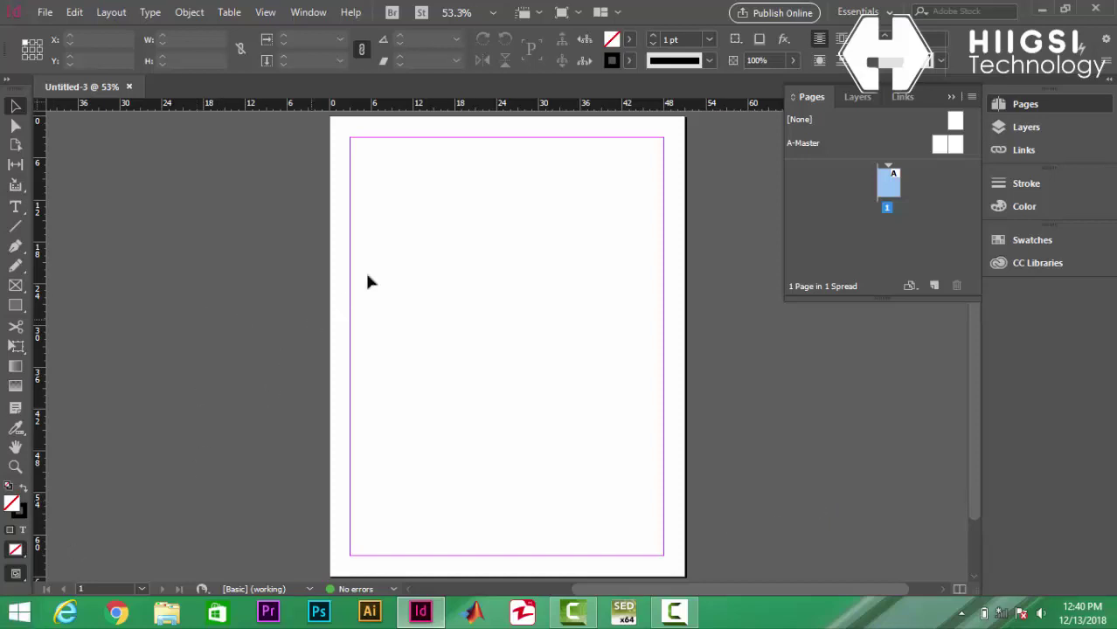
click(291, 355)
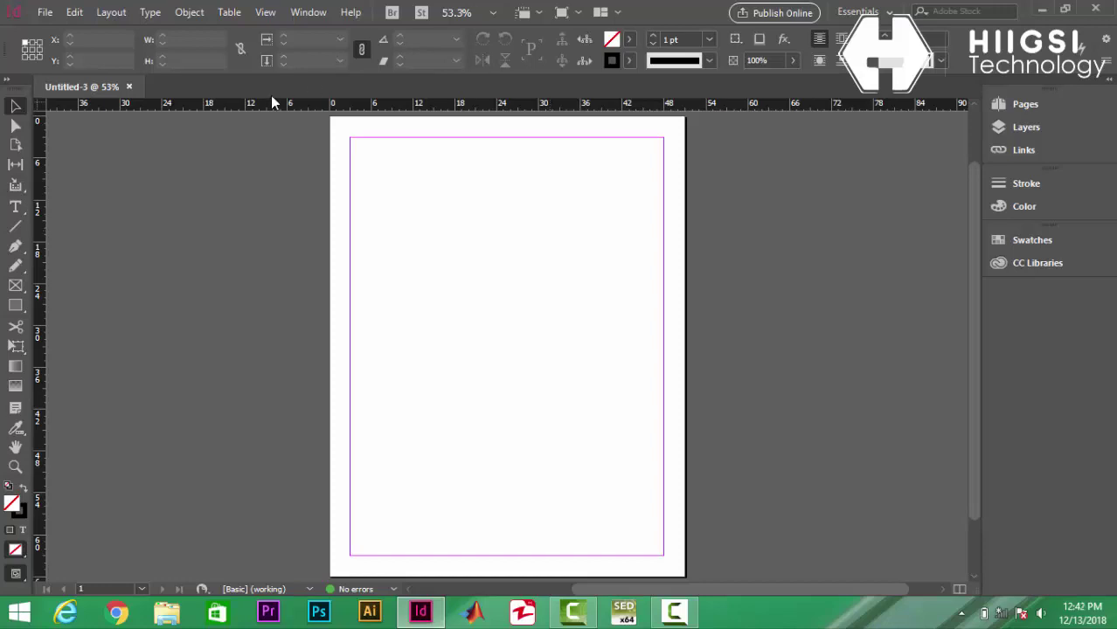
Draw a closed Pen tool shape with an arched top between the side margins at Y 19p6 and straight sides down to the bottom margin.
click(14, 249)
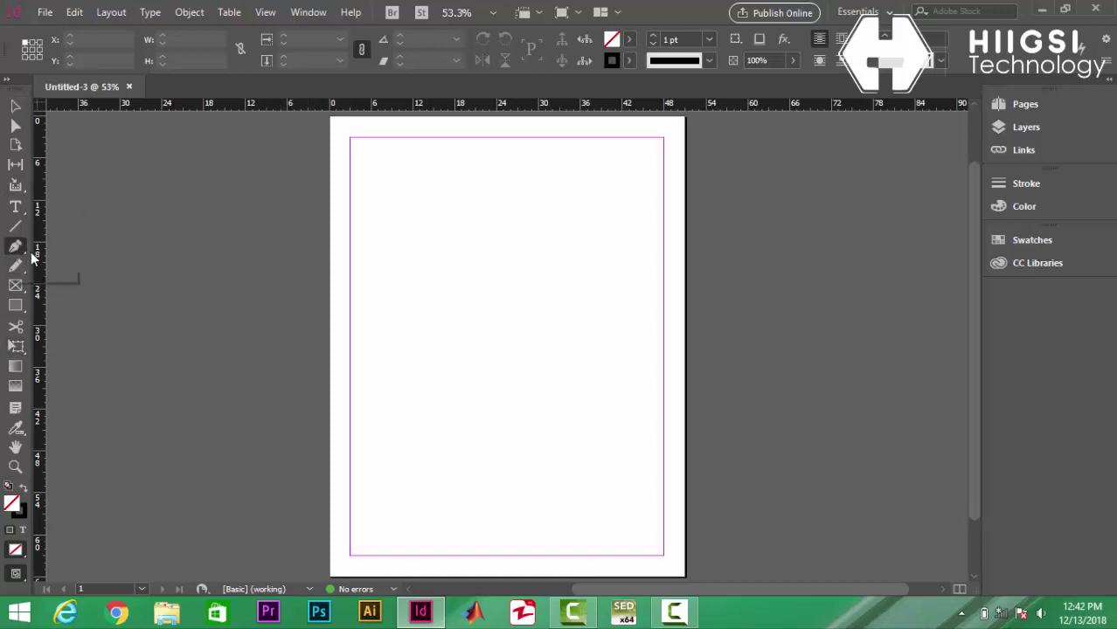
click(349, 252)
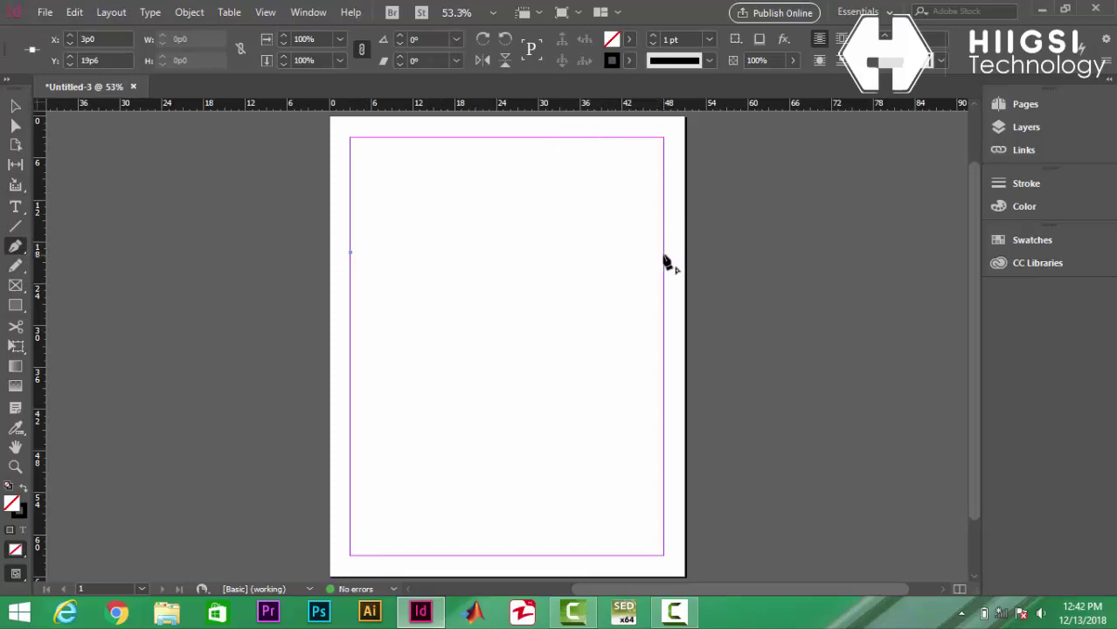
drag(663, 254, 816, 352)
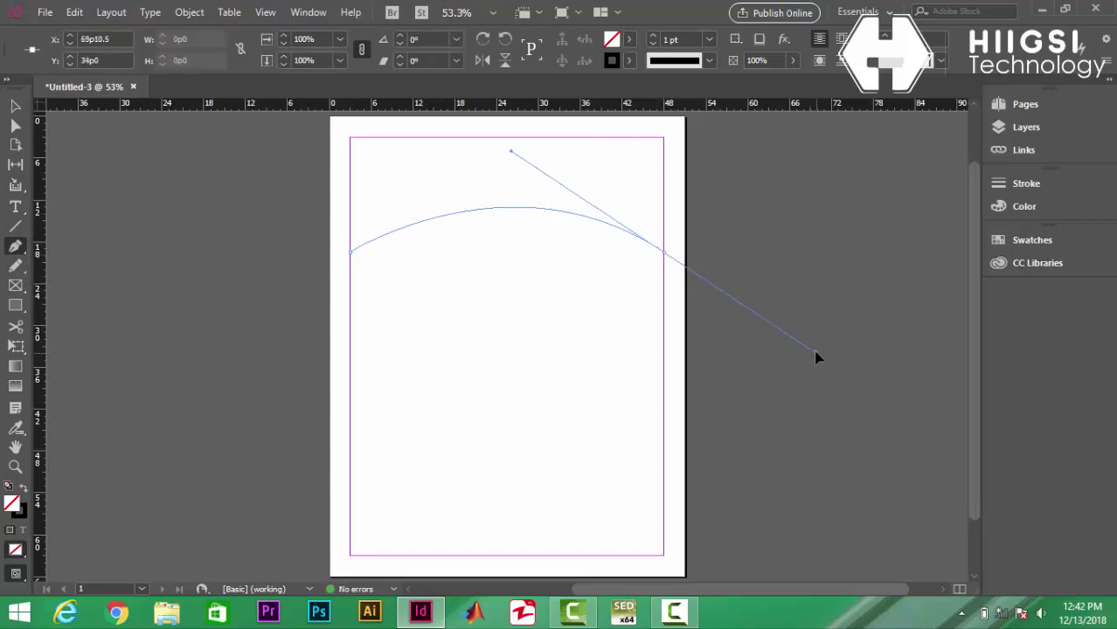
click(664, 254)
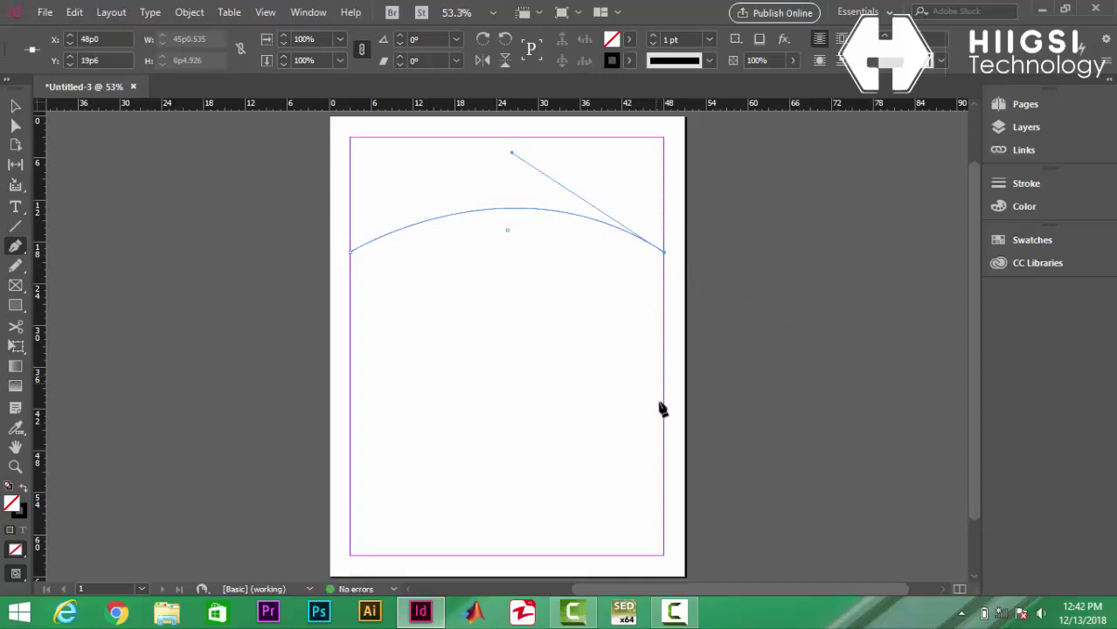
click(663, 556)
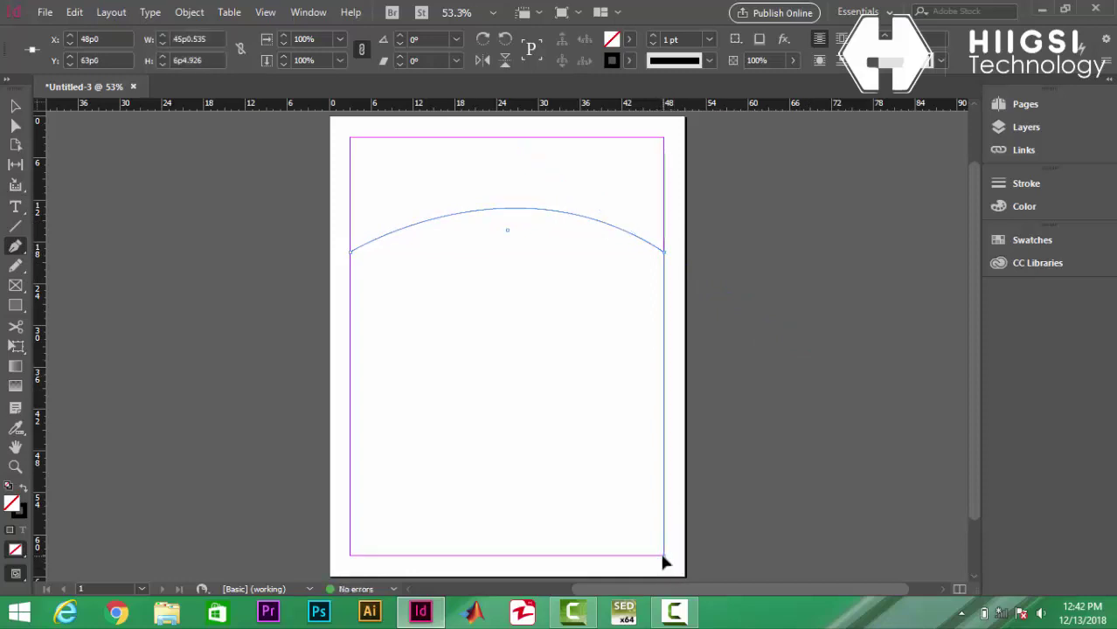
click(350, 556)
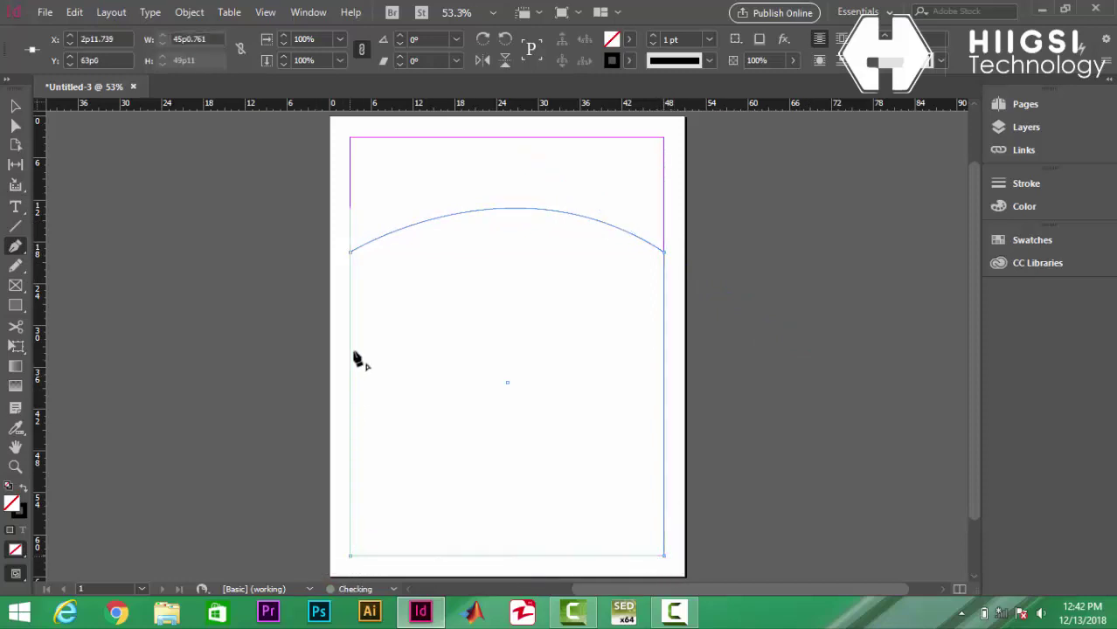
click(350, 253)
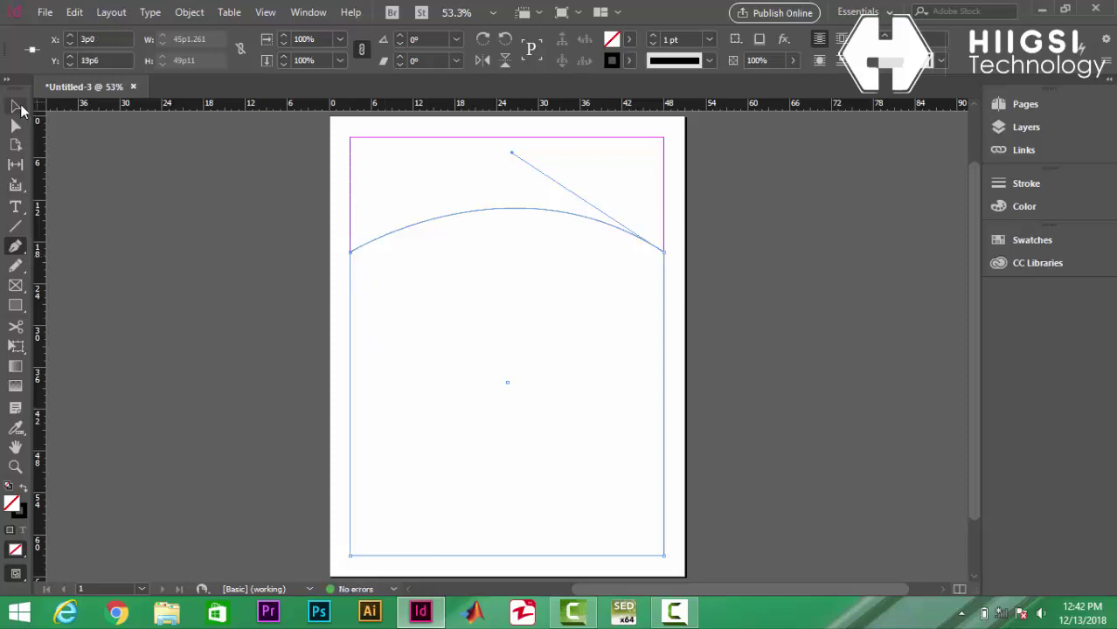
Swap the arched shape's fill and stroke to make it solid black, and delete the shape from the page.
click(23, 488)
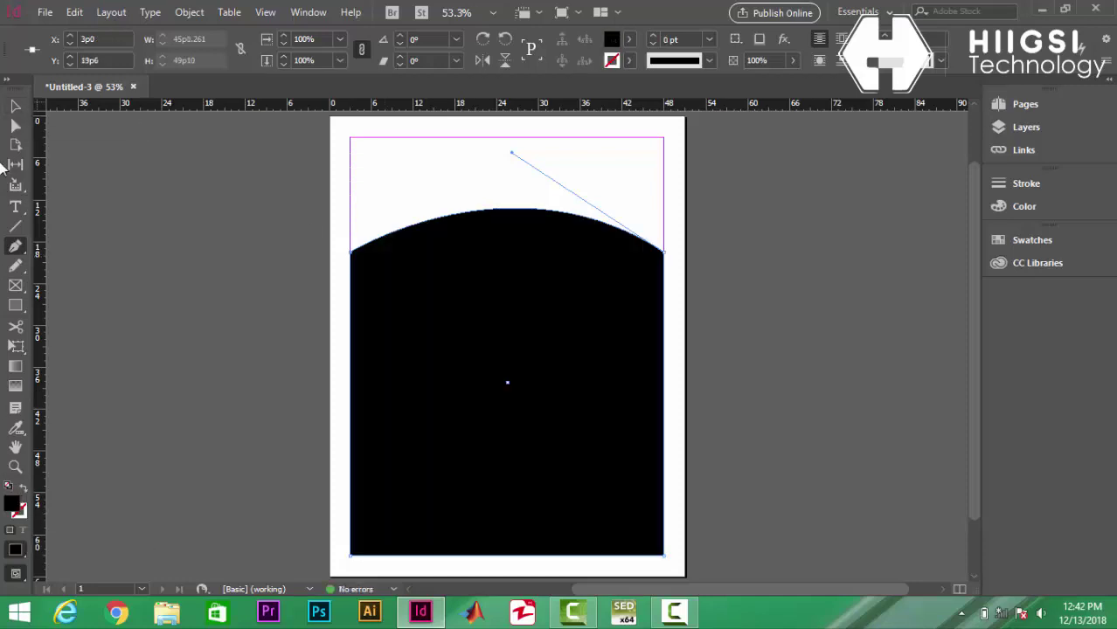
click(14, 106)
click(783, 249)
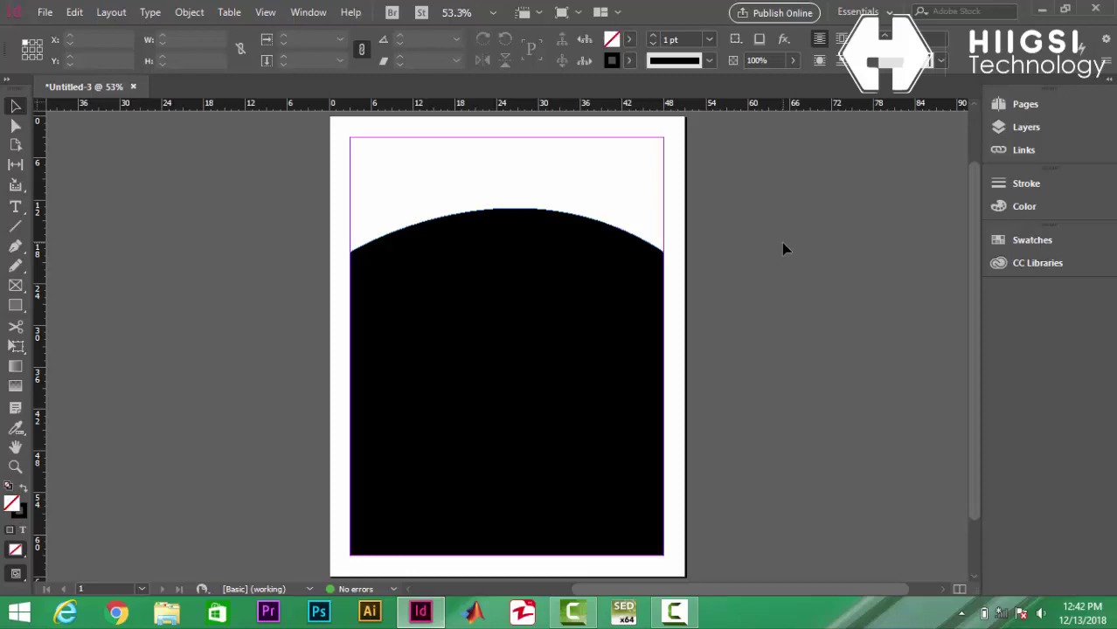
click(598, 316)
key(Delete)
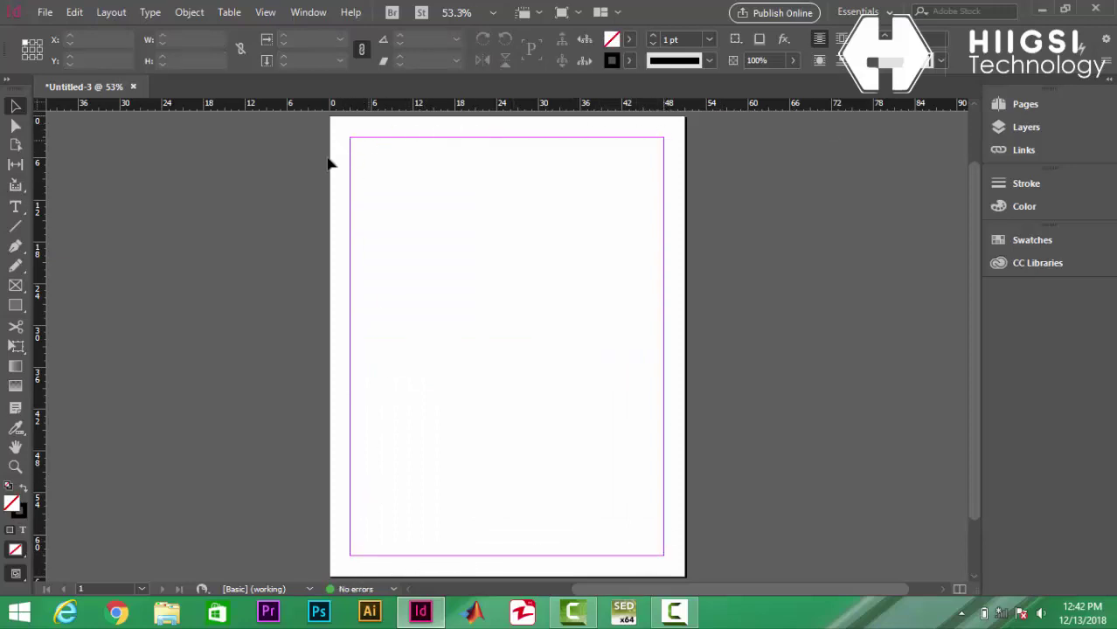
scroll(416, 374, down, 1)
scroll(505, 345, up, 3)
scroll(463, 310, down, 2)
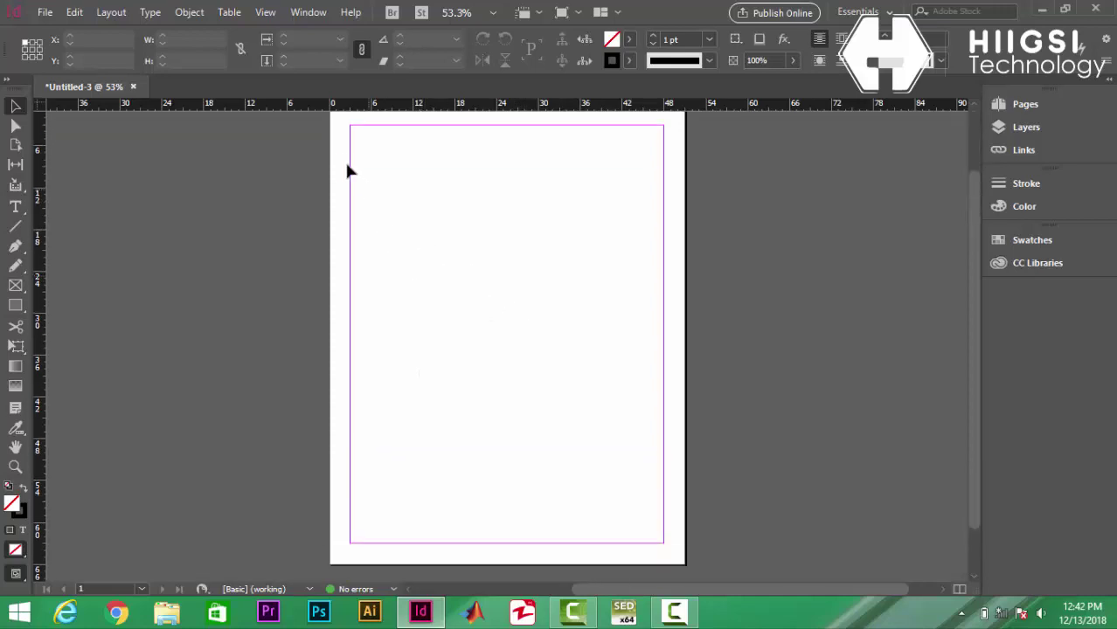
scroll(343, 157, up, 1)
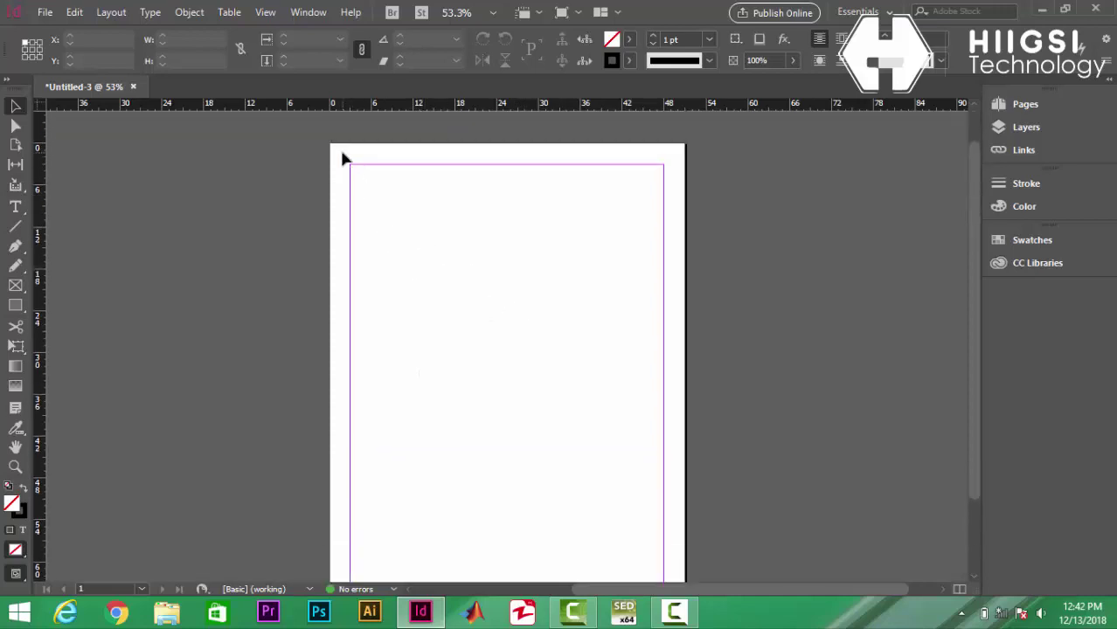
scroll(343, 158, down, 1)
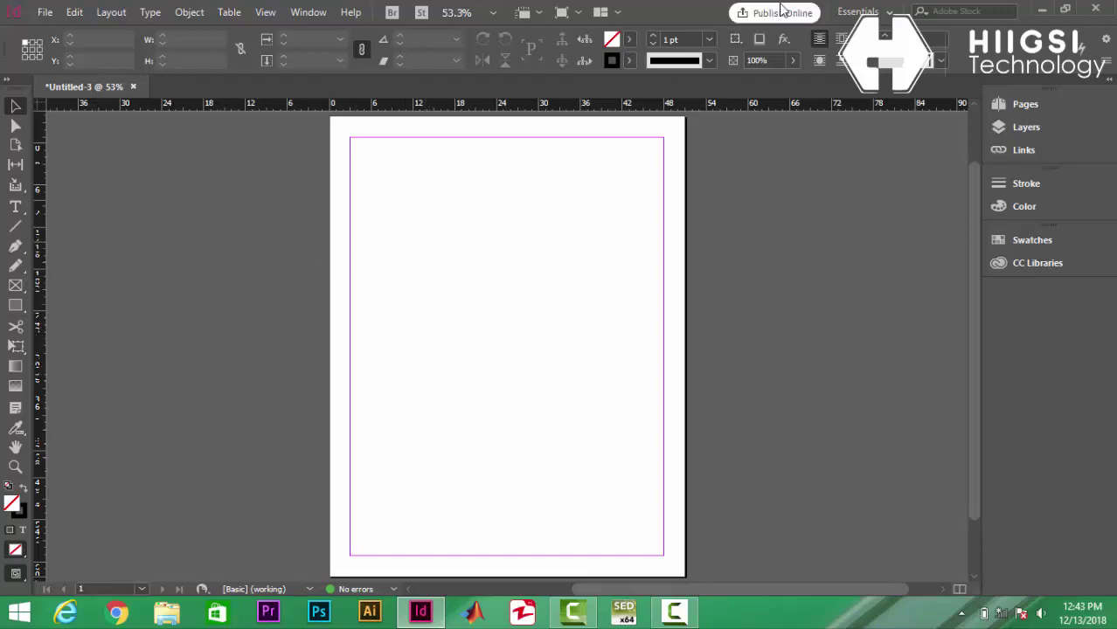
click(792, 60)
mouse_move(793, 82)
mouse_down()
mouse_move(744, 83)
mouse_move(809, 97)
mouse_up()
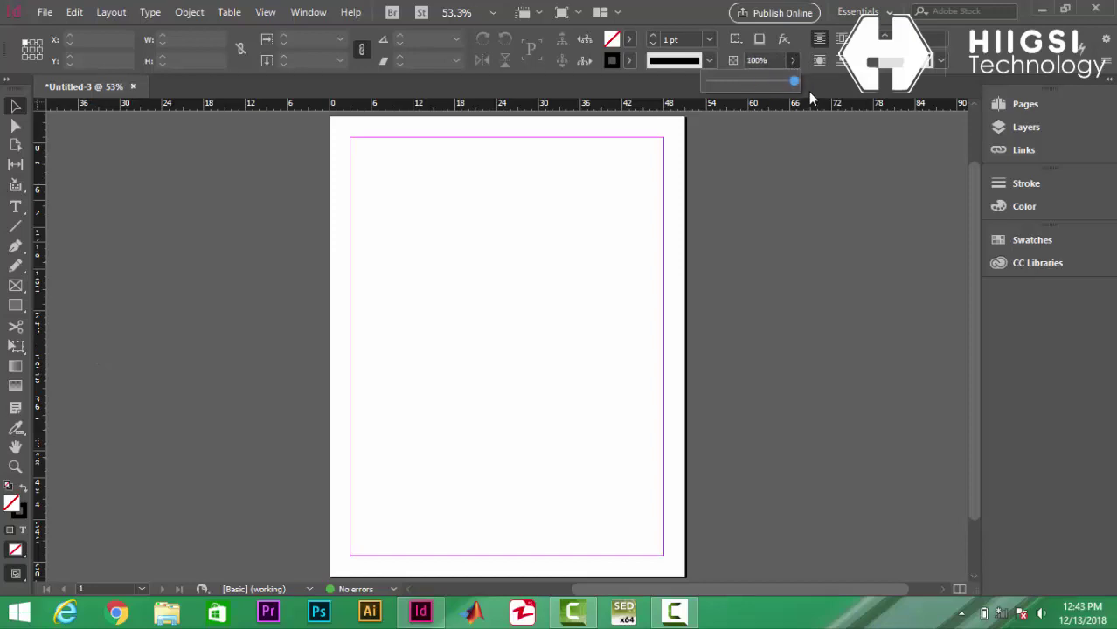
click(792, 60)
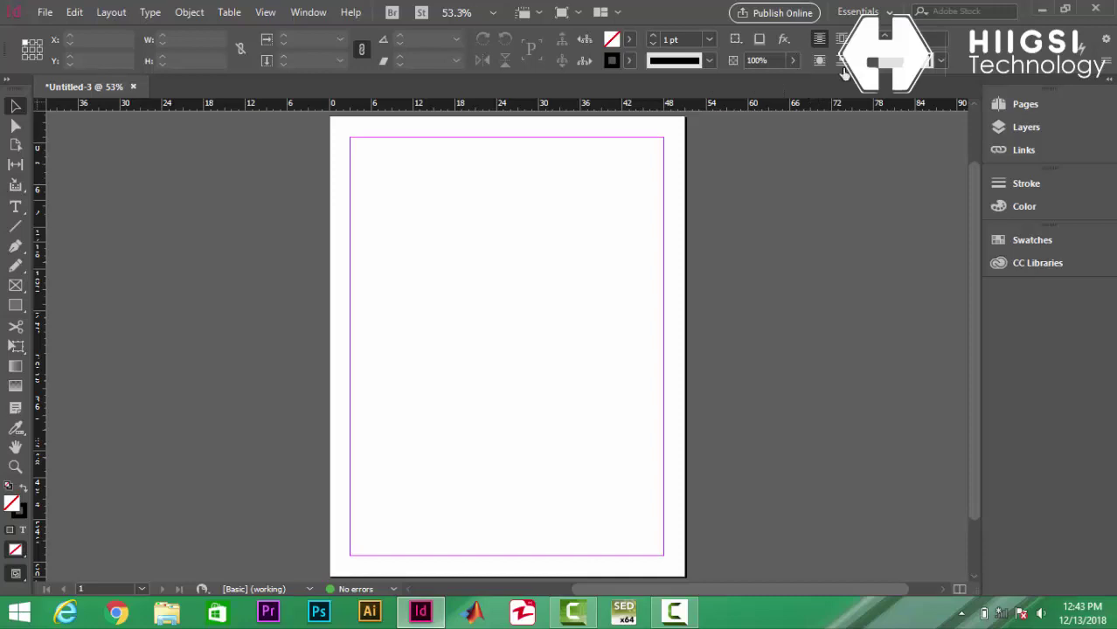
click(941, 61)
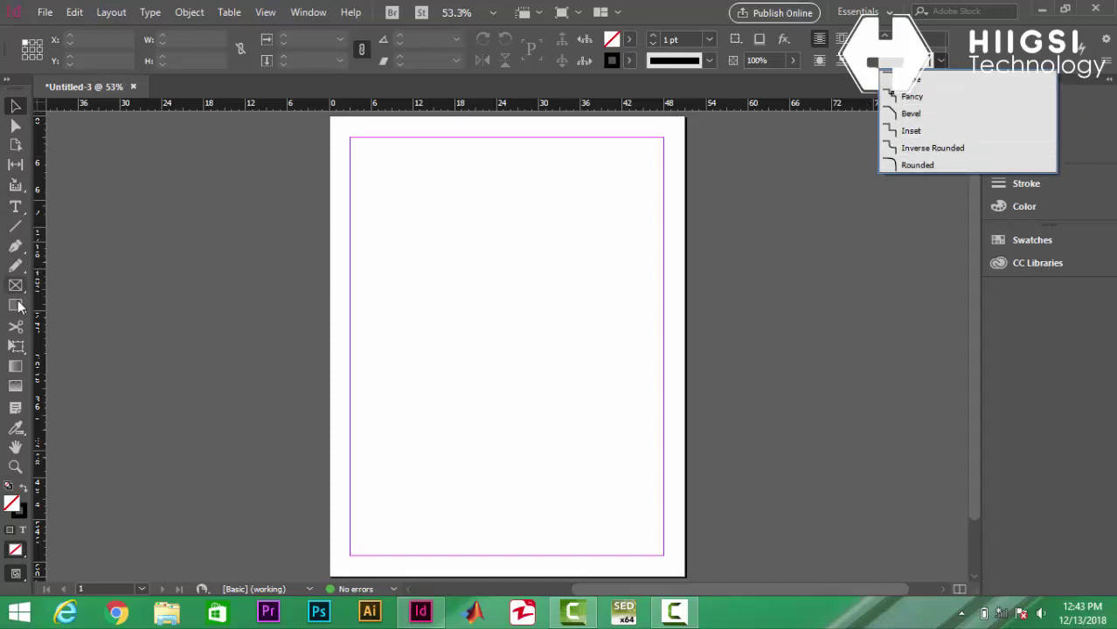
click(16, 246)
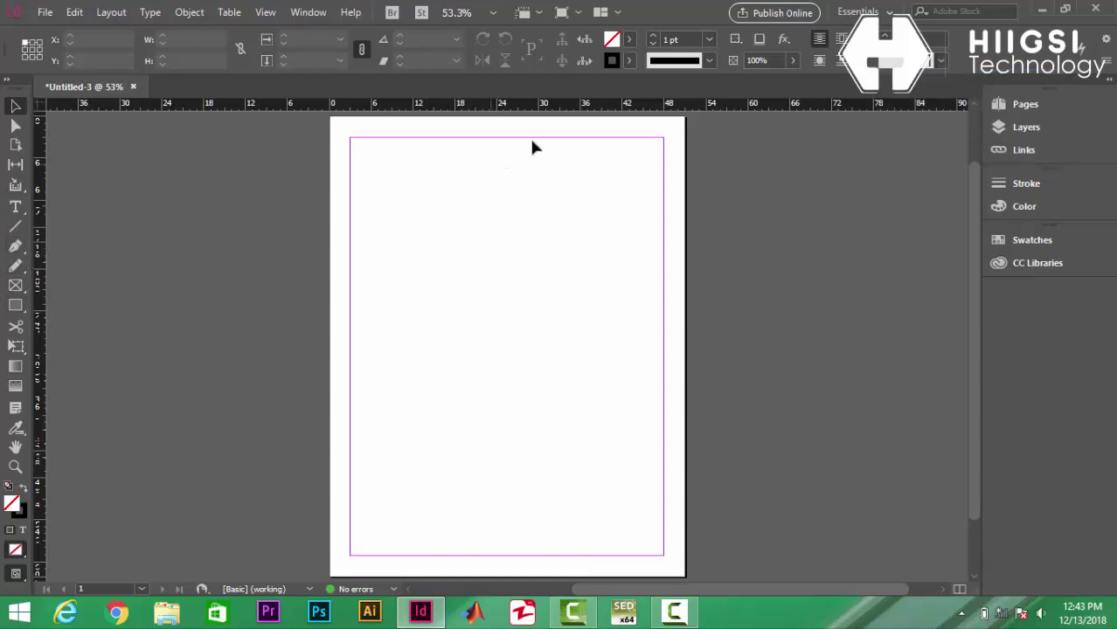
Draw an open L-shaped Pen path along the page's upper-right margin corner, about 14p6.5 wide and 13p2 high.
click(16, 246)
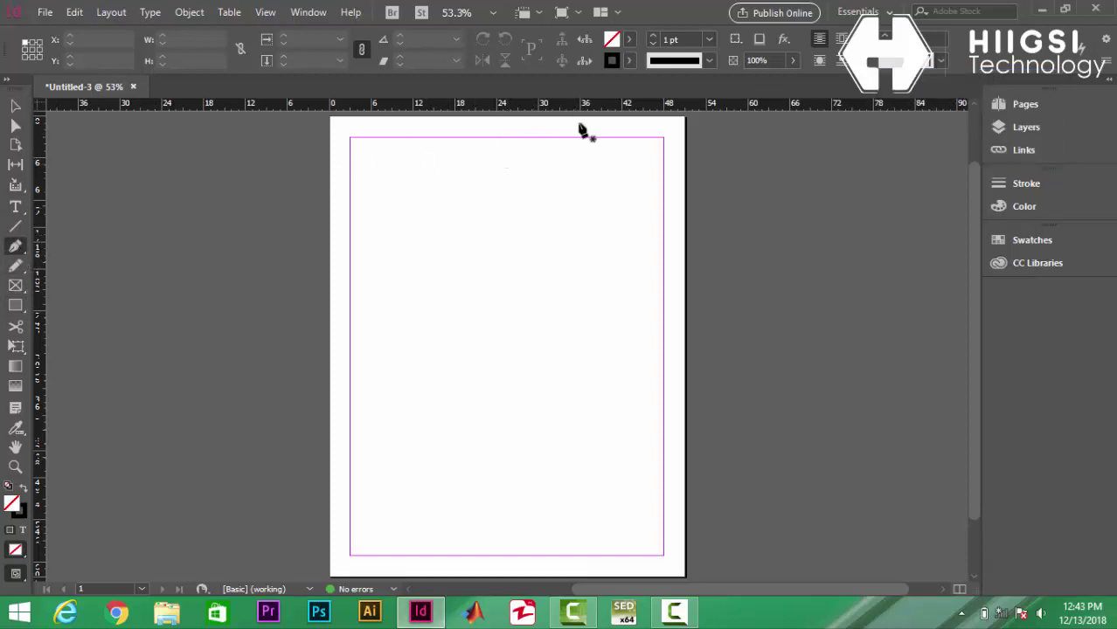
click(563, 137)
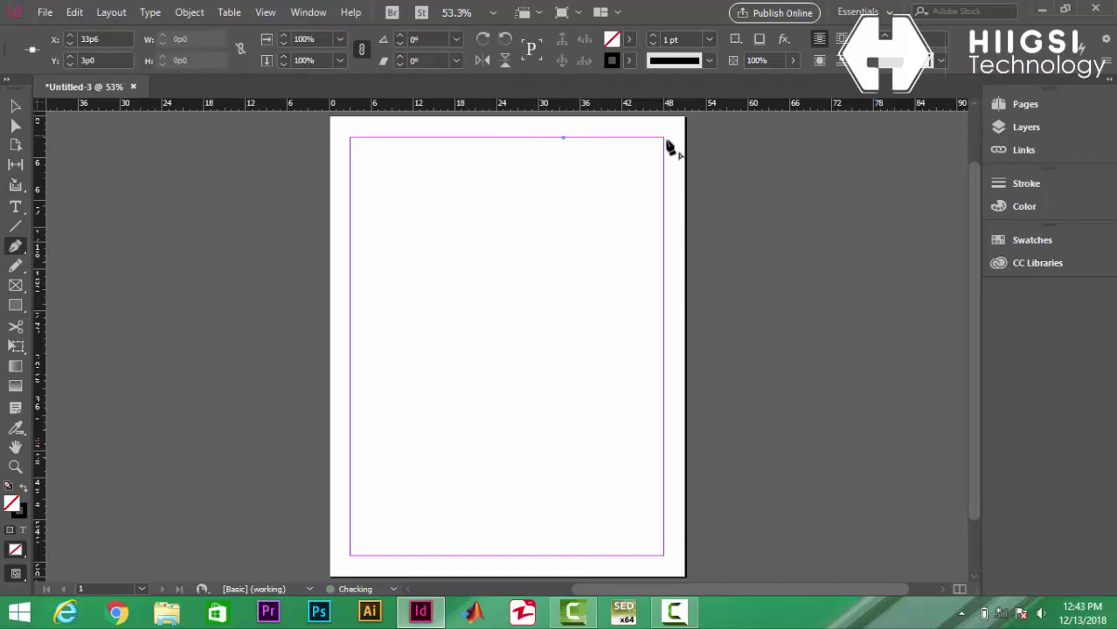
click(664, 137)
click(664, 229)
Apply the Inverse Rounded corner shape to the L-shaped path and move it inward to about X 29p4.8, Y 5p7.3.
click(15, 125)
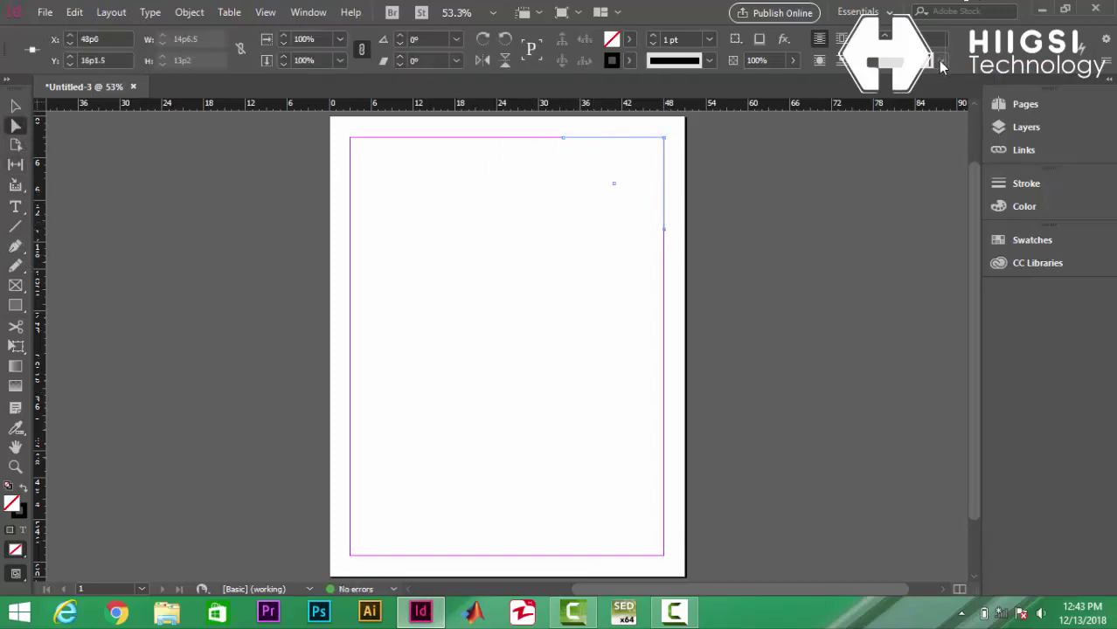
click(940, 60)
click(901, 148)
scroll(686, 171, up, 2)
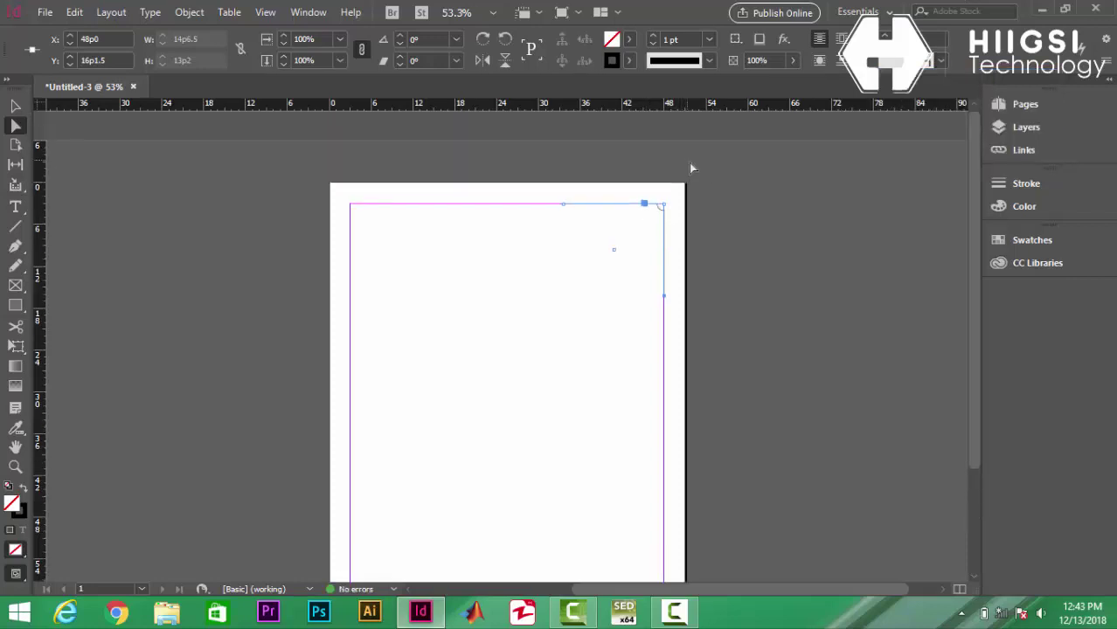
scroll(685, 168, up, 4)
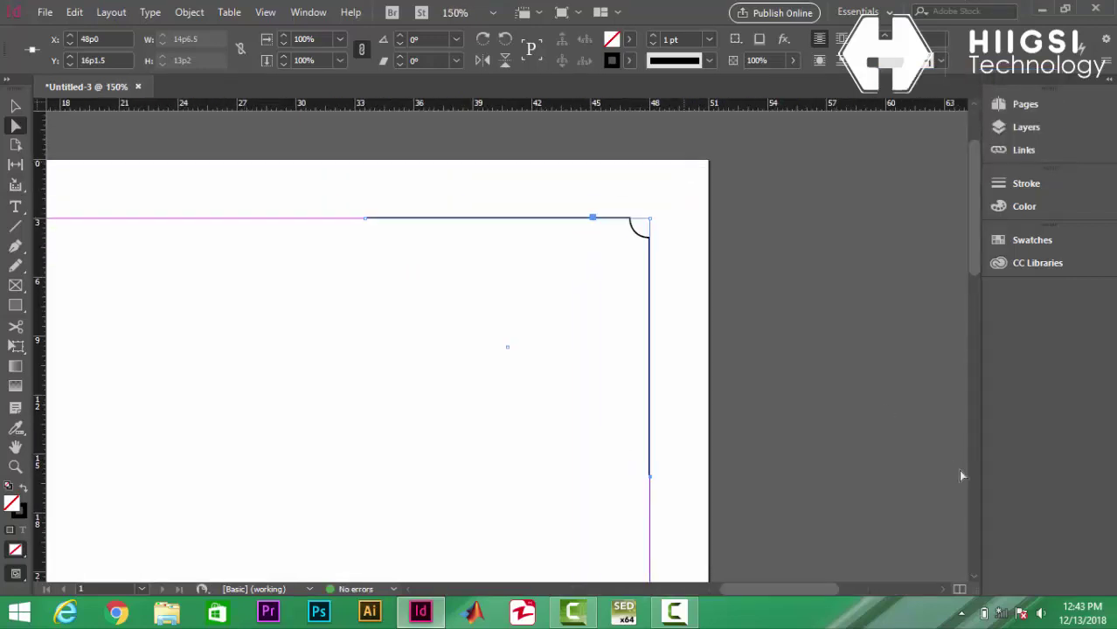
drag(645, 238, 565, 290)
Change the L-shaped path's corner shape to Fancy and deselect the path.
click(940, 61)
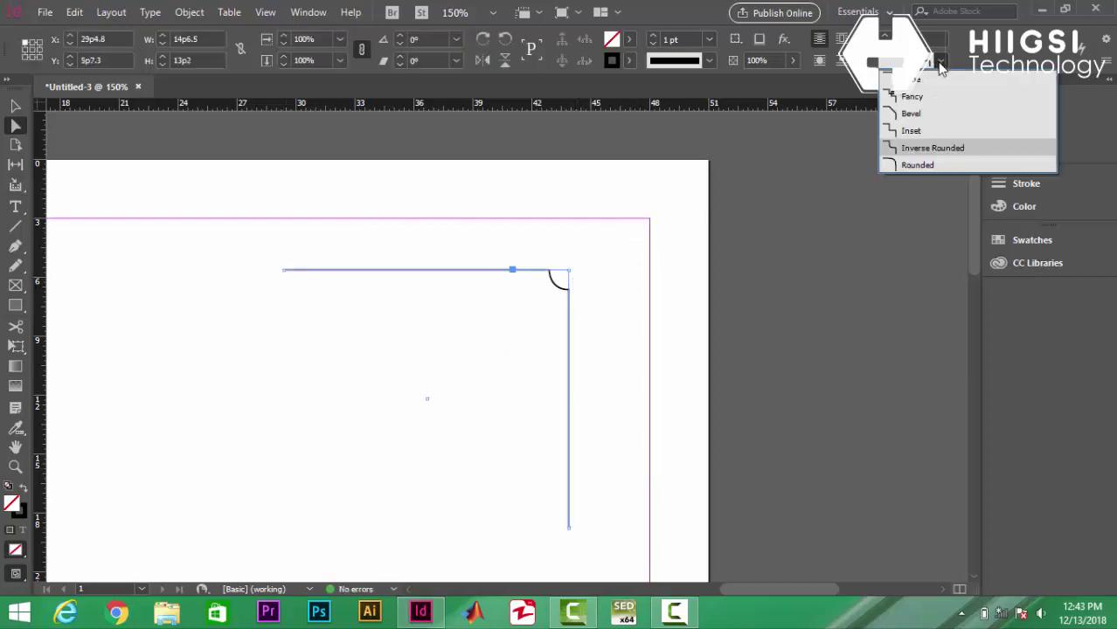
click(909, 97)
click(599, 334)
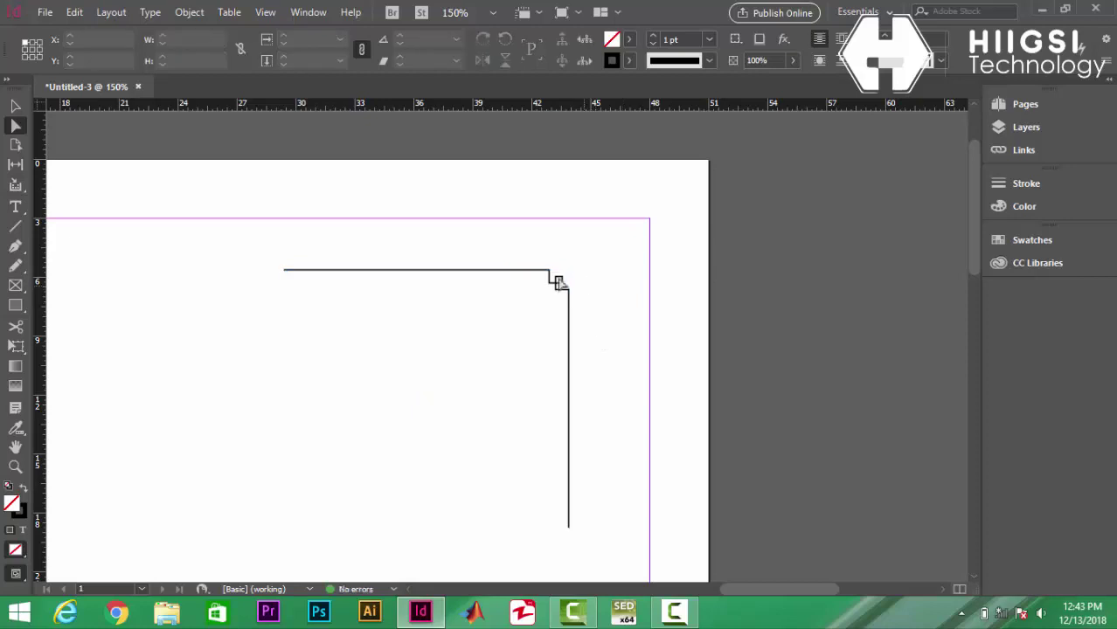
Move the fancy-cornered path to just inside the upper-right margin corner, at about X 32p4.8, Y 3p7.
click(559, 281)
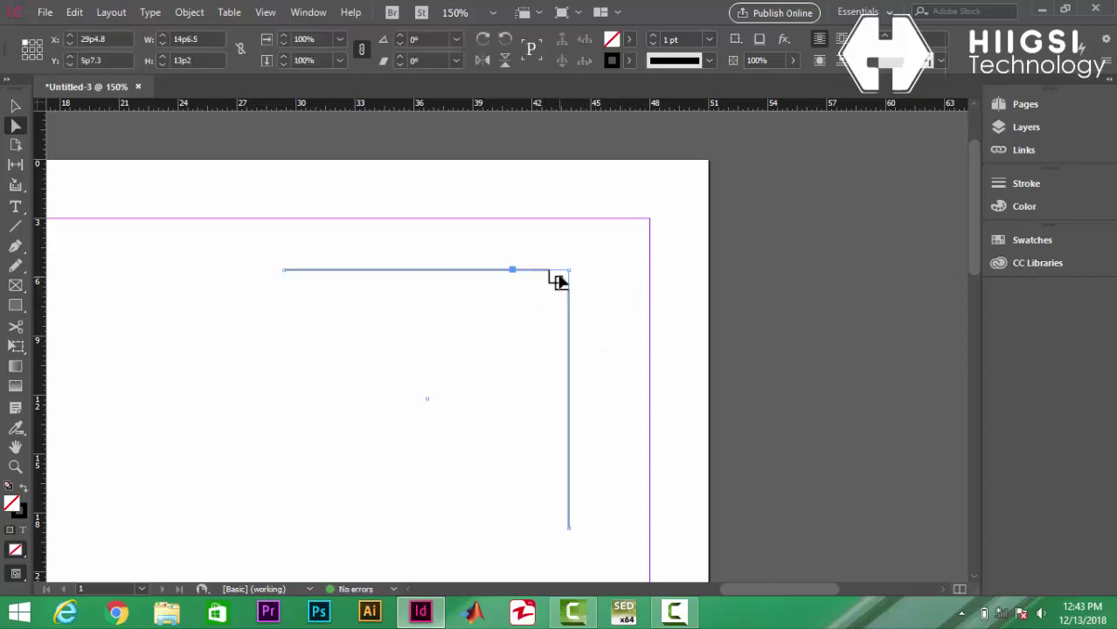
drag(560, 279, 642, 229)
click(688, 207)
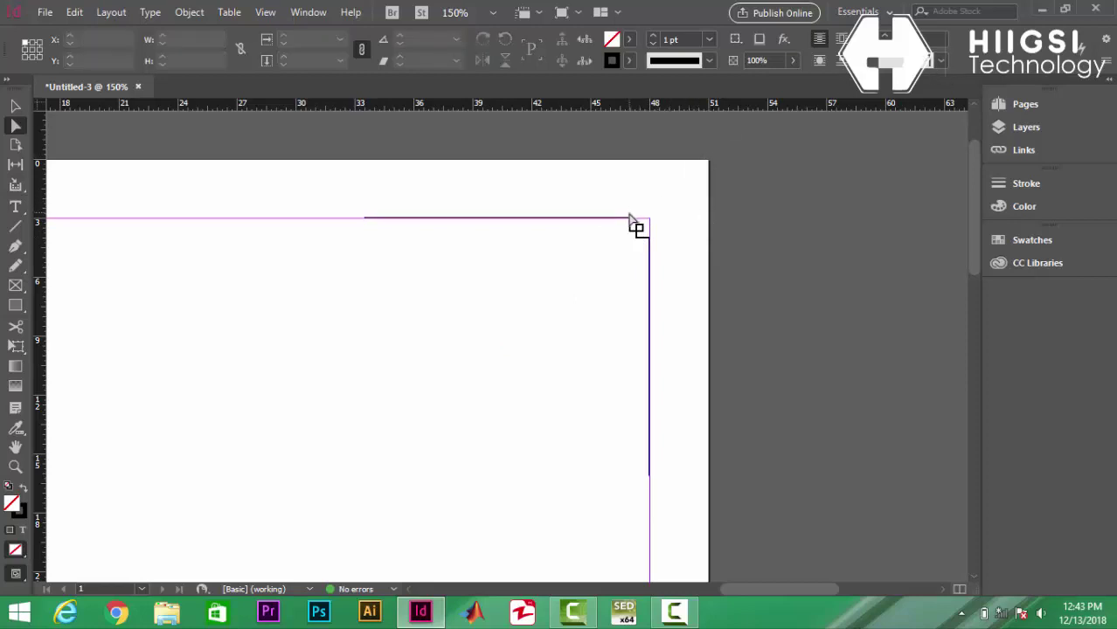
drag(635, 218, 615, 233)
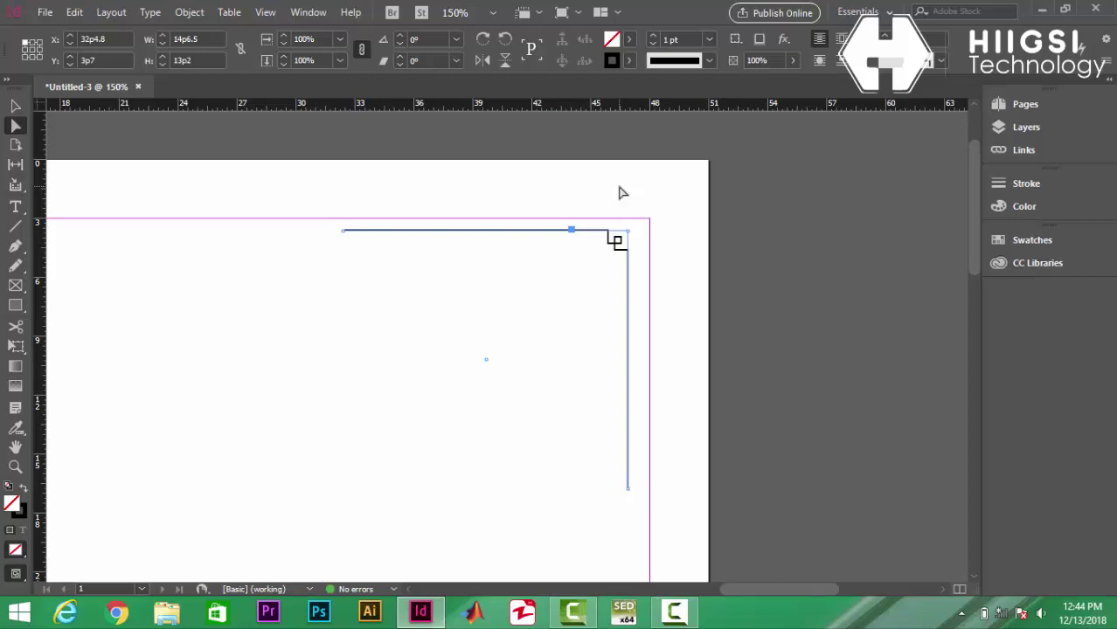
Fit the whole page in the window and deselect the corner path.
scroll(620, 192, down, 3)
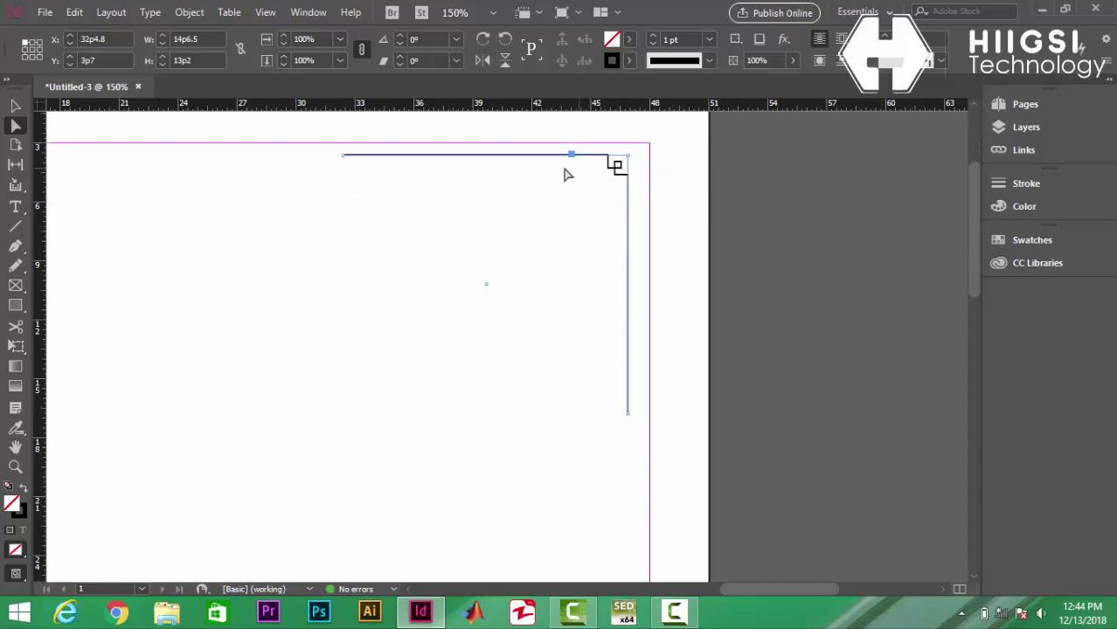
click(14, 208)
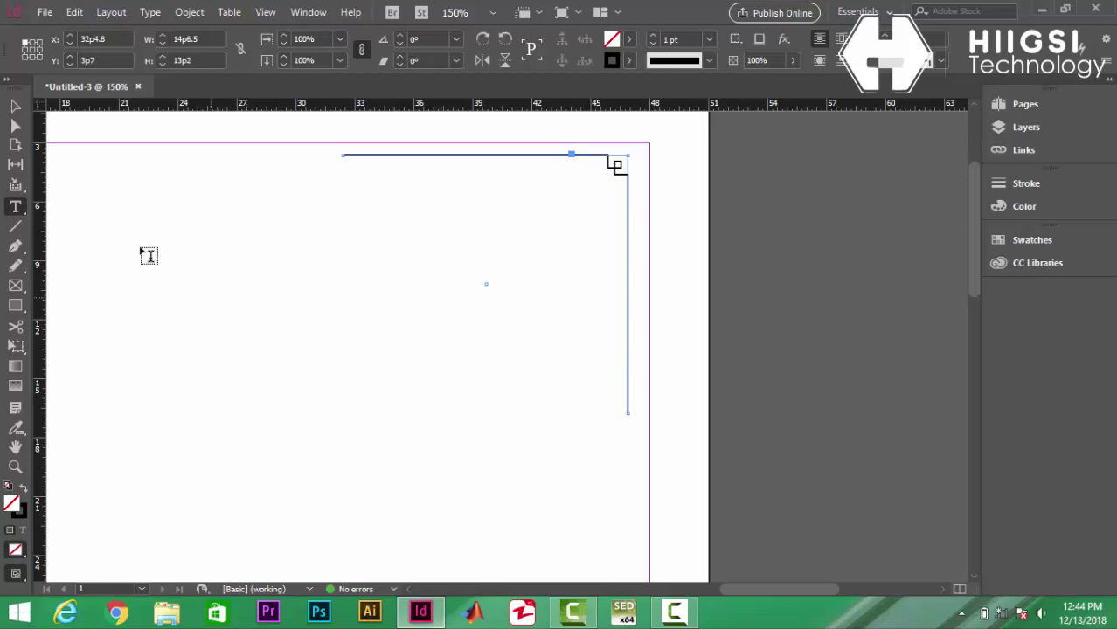
click(14, 108)
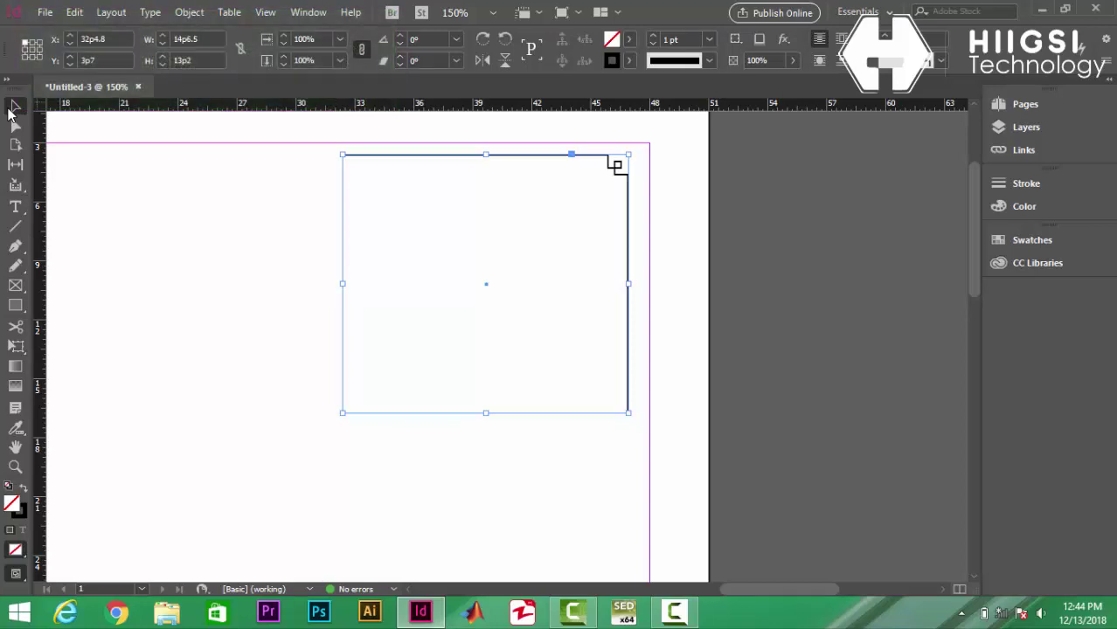
key(ctrl+0)
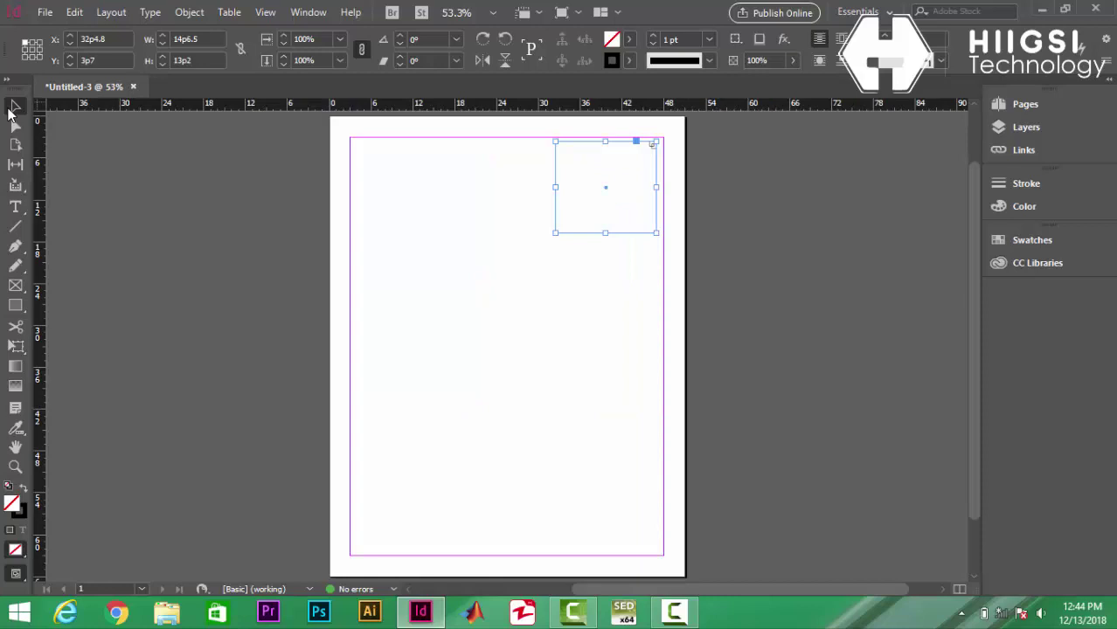
click(472, 313)
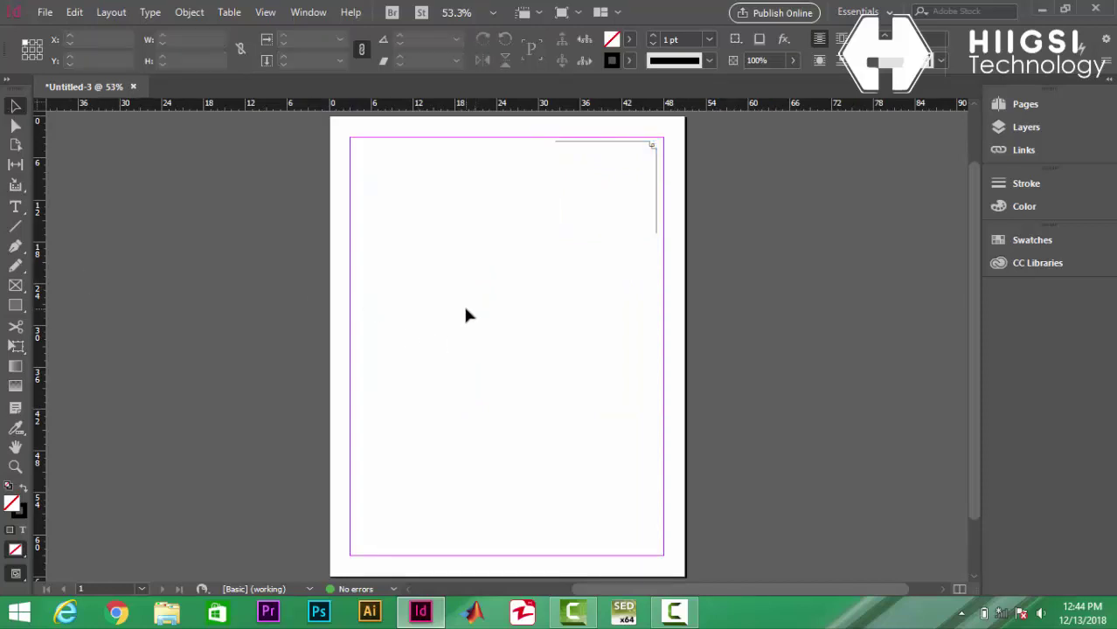